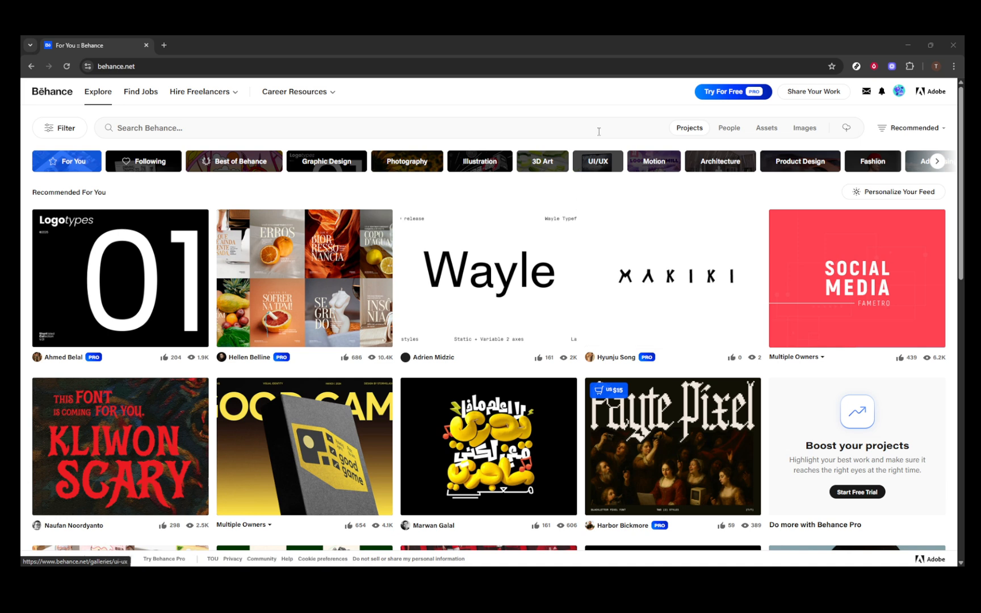
Bring up the Share Your Work options over the For You feed
click(814, 91)
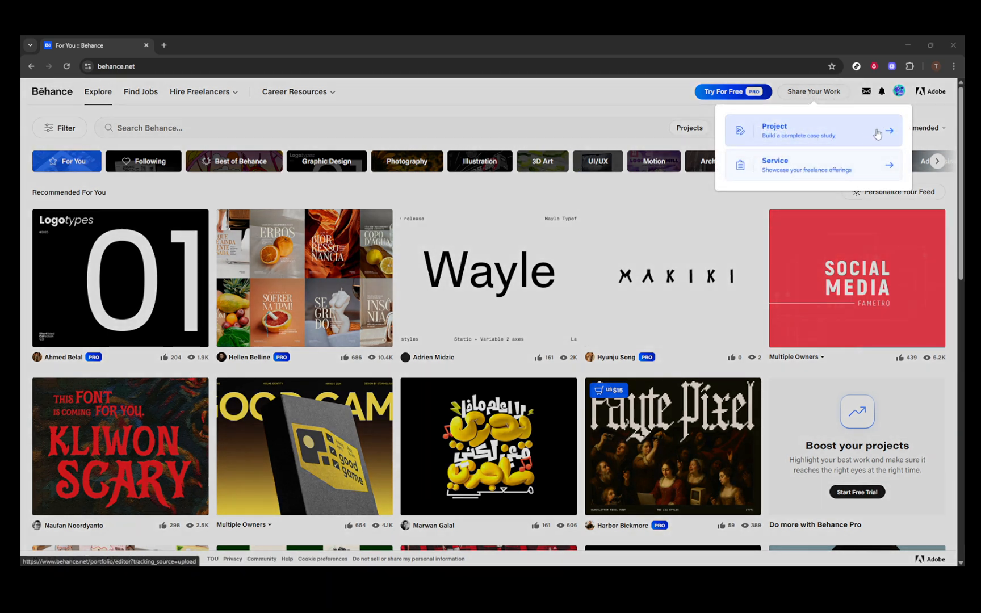
Start a new project, opening the empty project editor
click(874, 133)
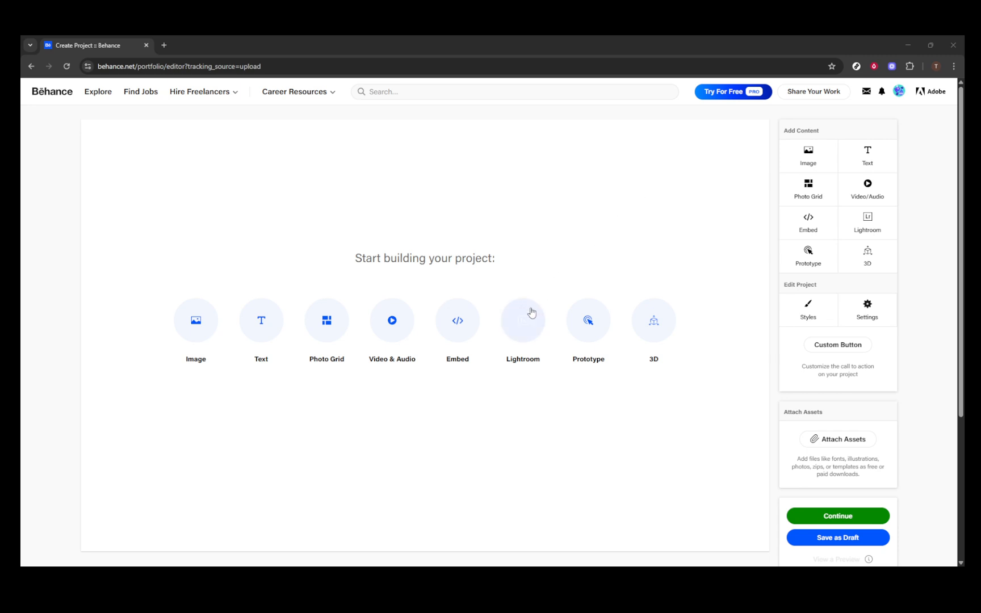
Upload the animated blue-bulldog GIF as the project's first image
click(808, 157)
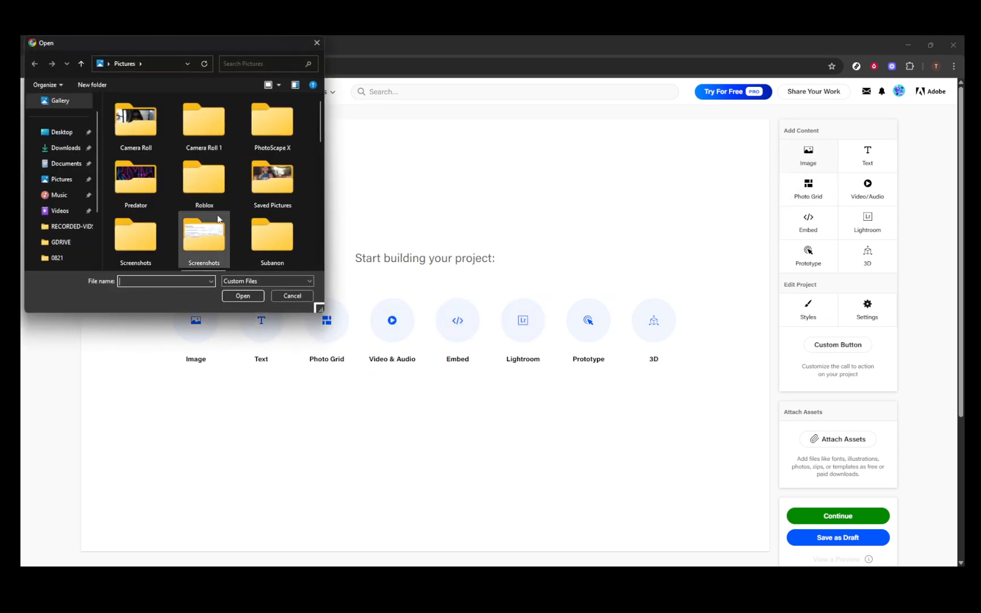
scroll(299, 159, down, 4)
scroll(298, 159, down, 2)
scroll(295, 162, up, 2)
click(269, 177)
click(242, 295)
mouse_move(688, 219)
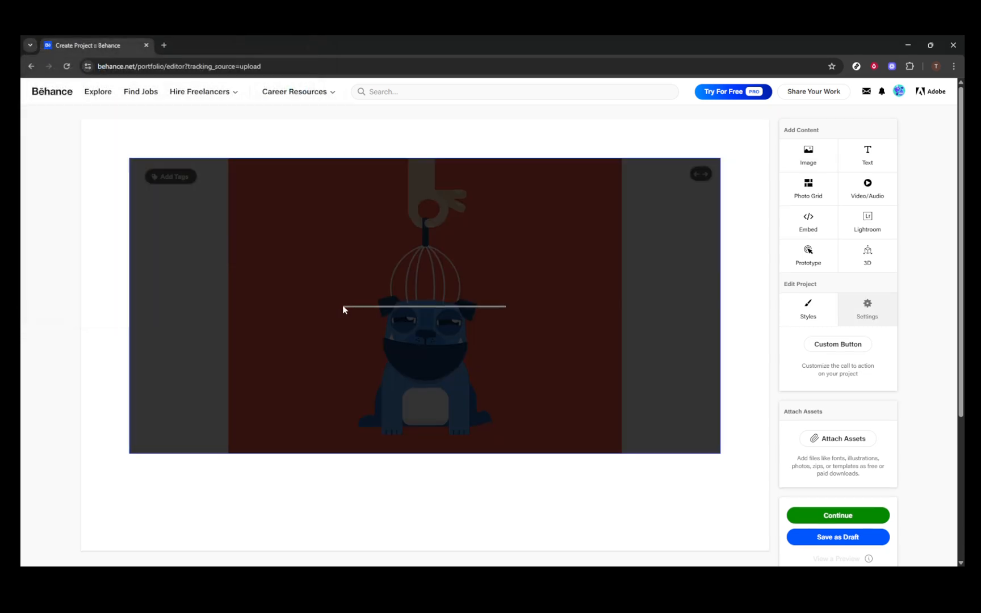
scroll(691, 312, down, 1)
scroll(923, 338, down, 1)
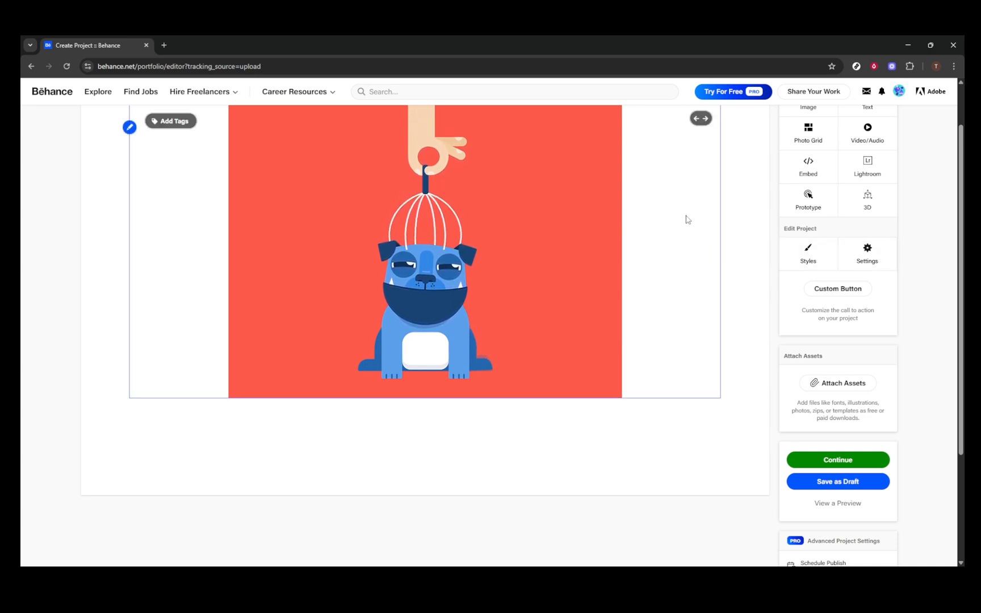
scroll(687, 242, down, 3)
scroll(687, 242, up, 3)
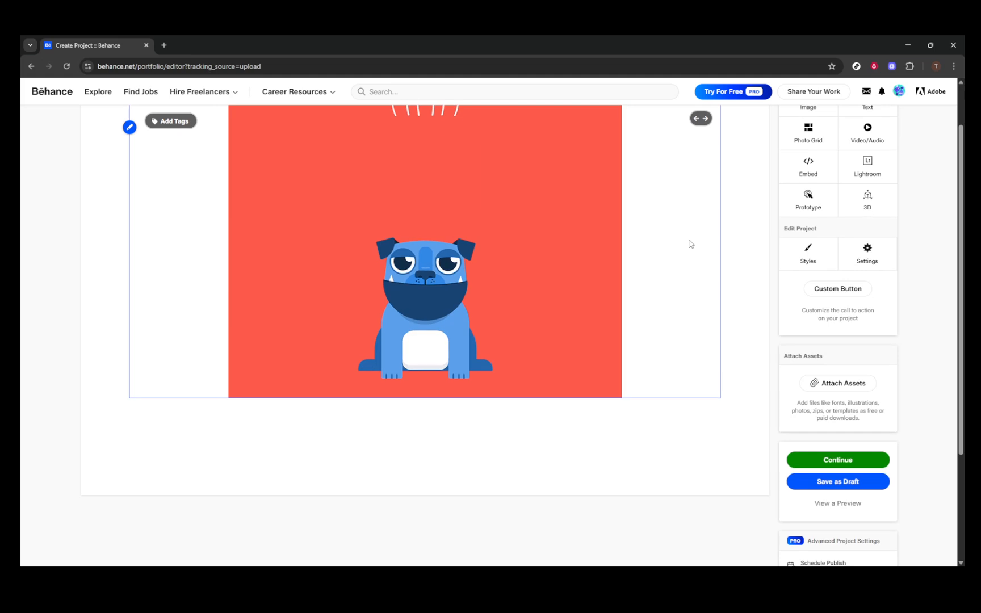
scroll(688, 242, down, 1)
scroll(689, 242, up, 3)
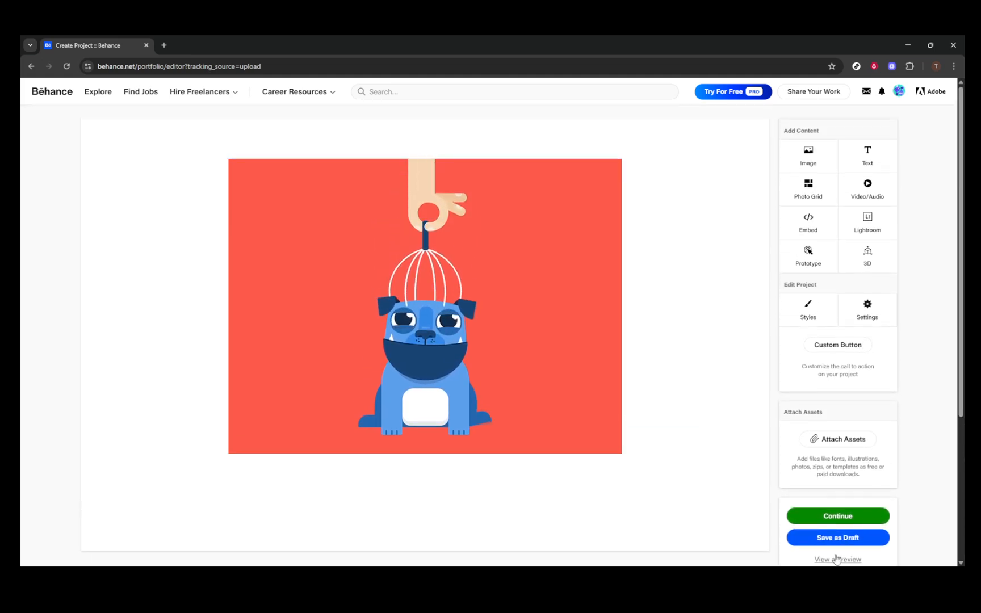
click(836, 559)
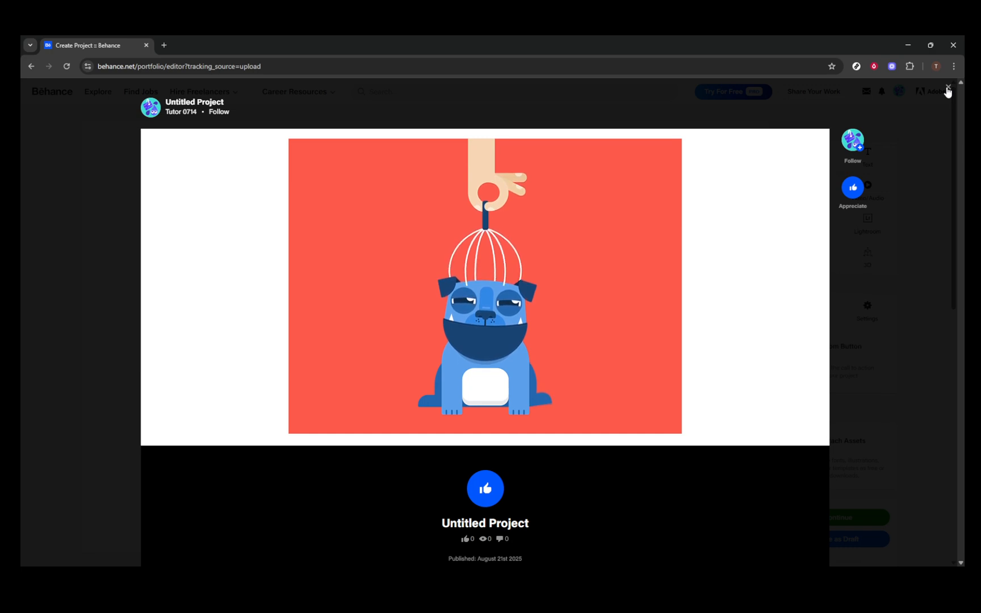
click(948, 91)
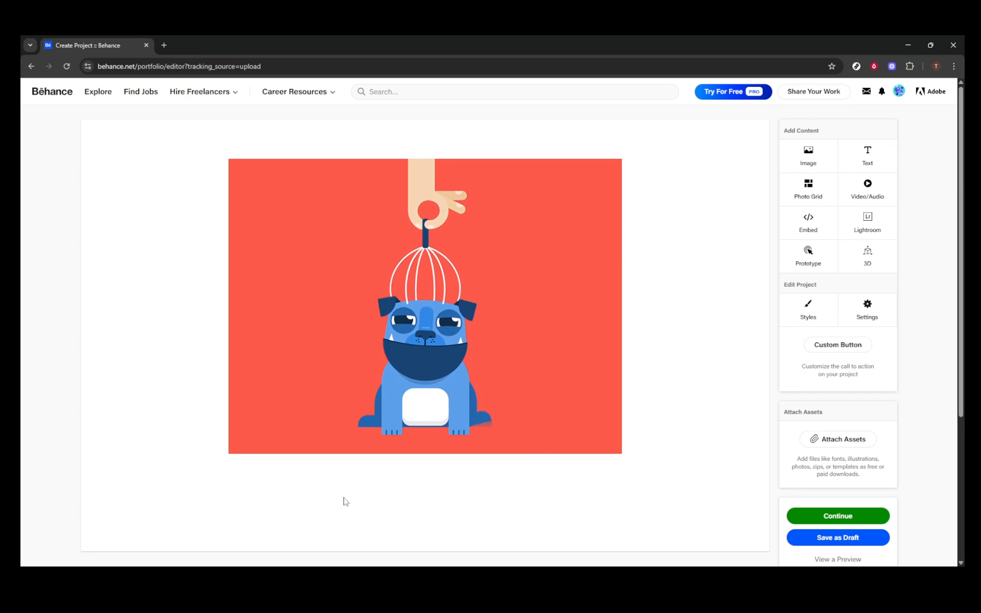
Continue to the publishing details and enter the project title "Hi!"
click(828, 520)
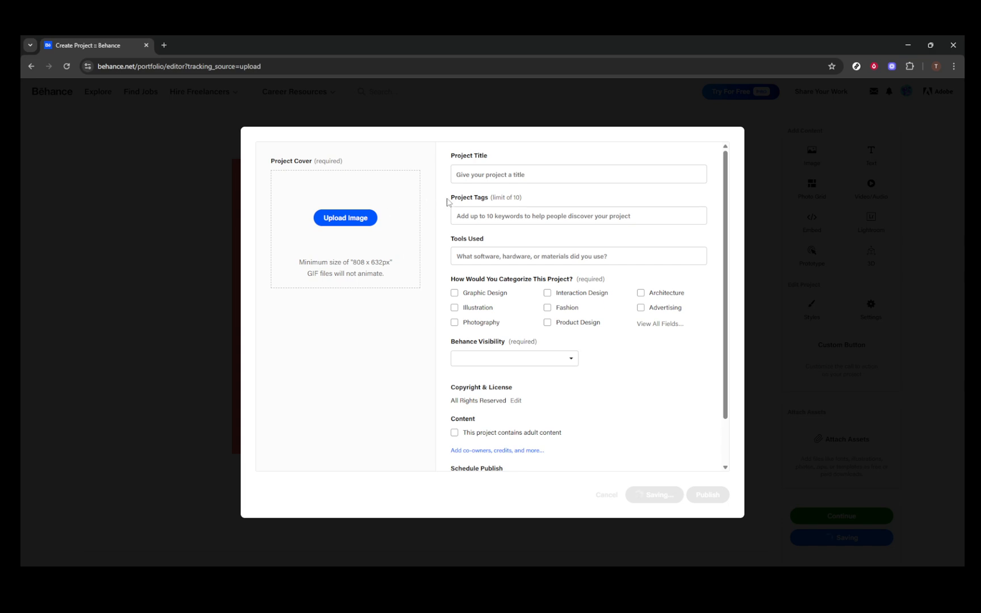
click(536, 174)
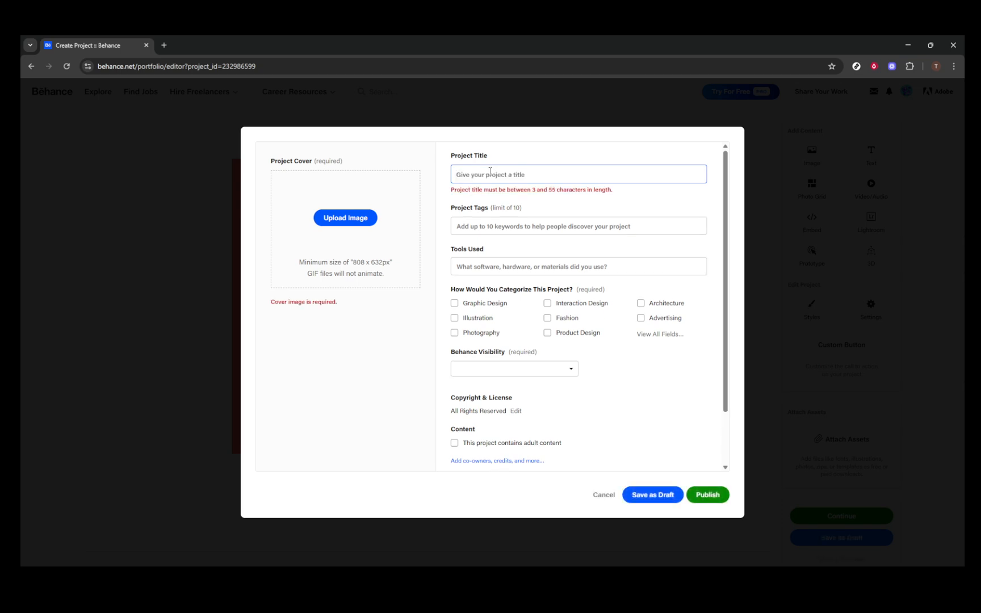
text(Hi!)
click(476, 226)
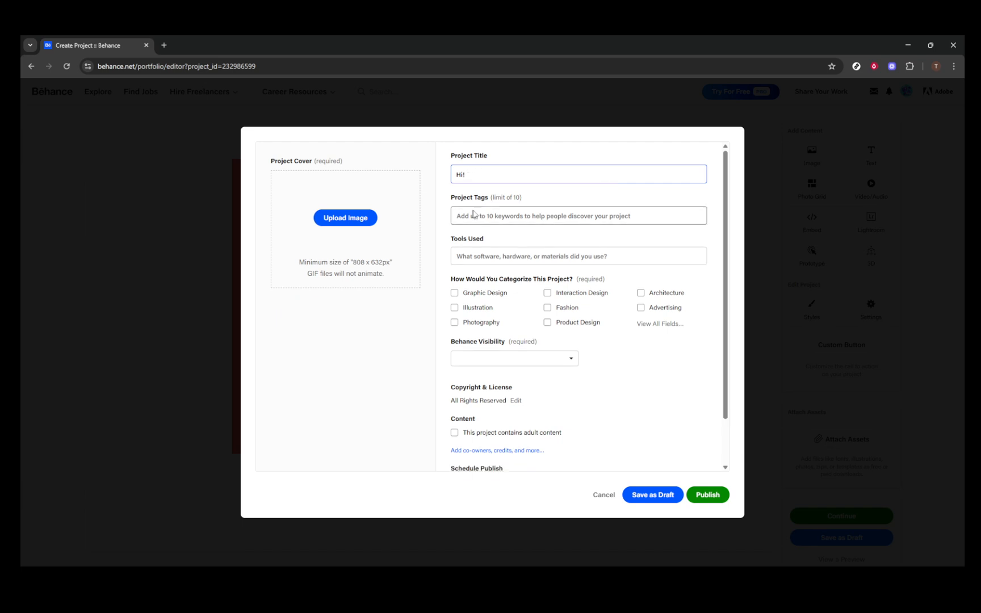
click(474, 215)
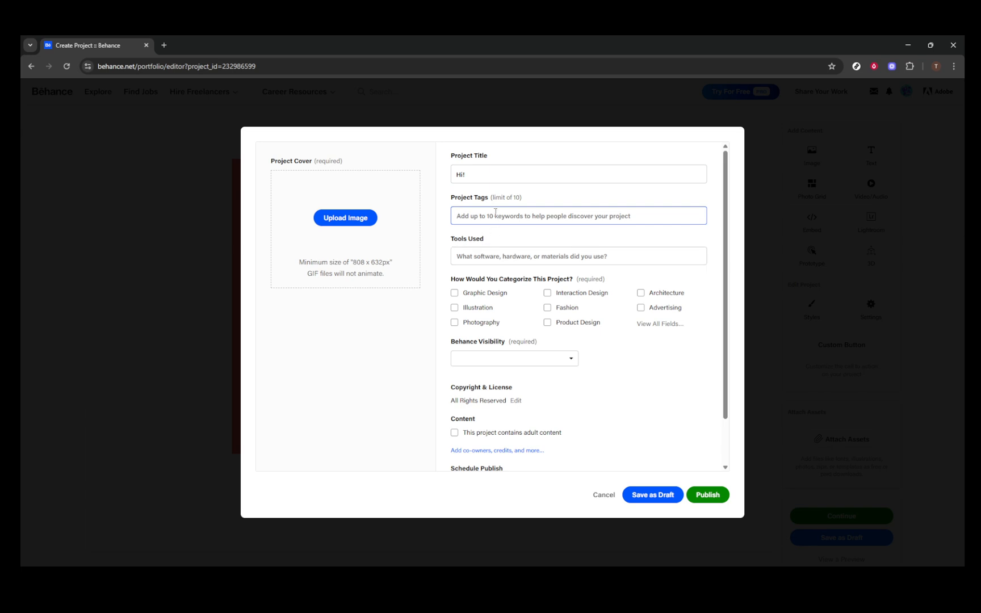
click(336, 368)
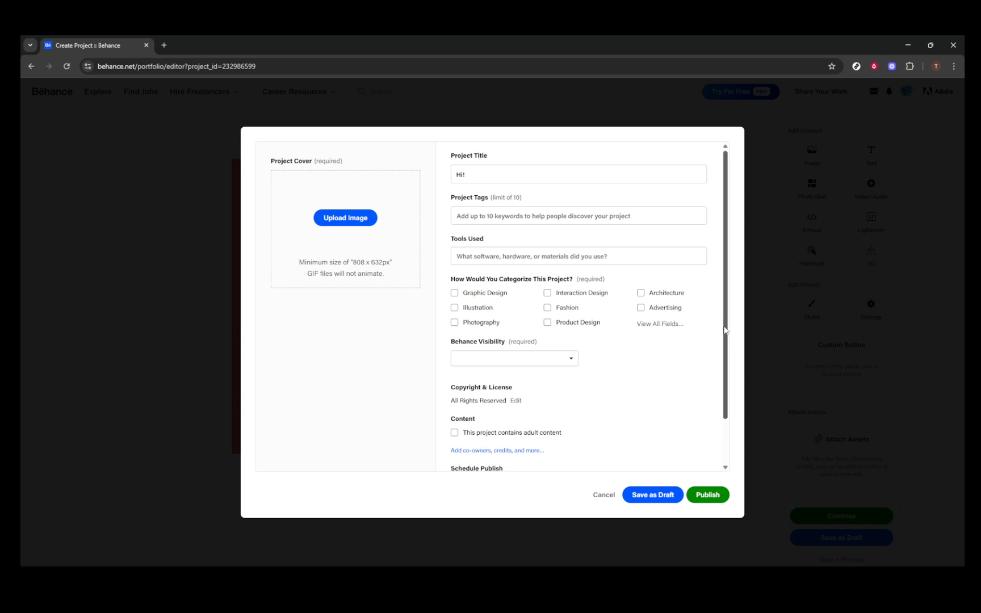
drag(726, 327, 722, 402)
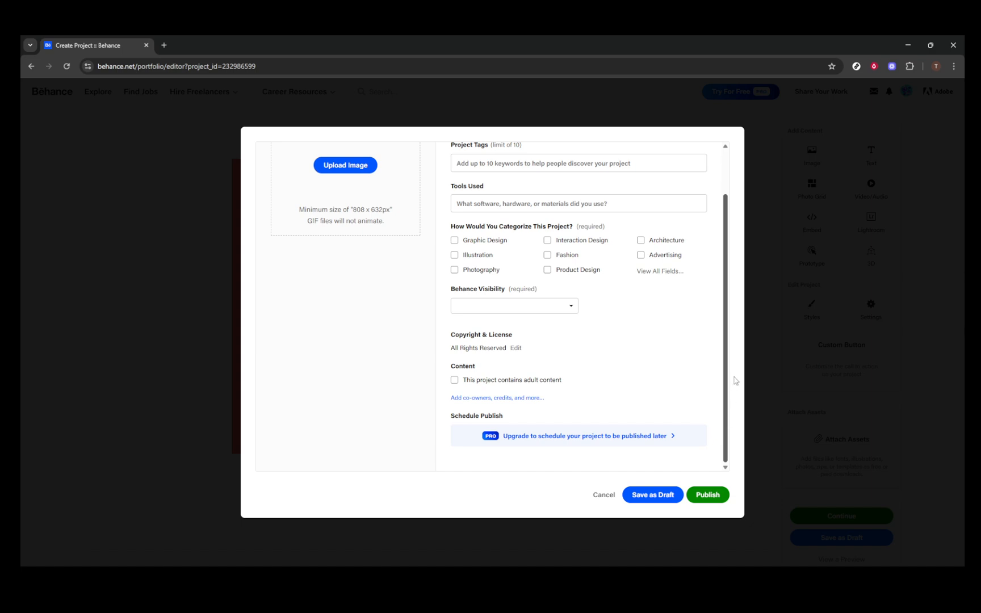
mouse_move(736, 378)
mouse_down()
mouse_move(741, 305)
mouse_move(737, 421)
mouse_up()
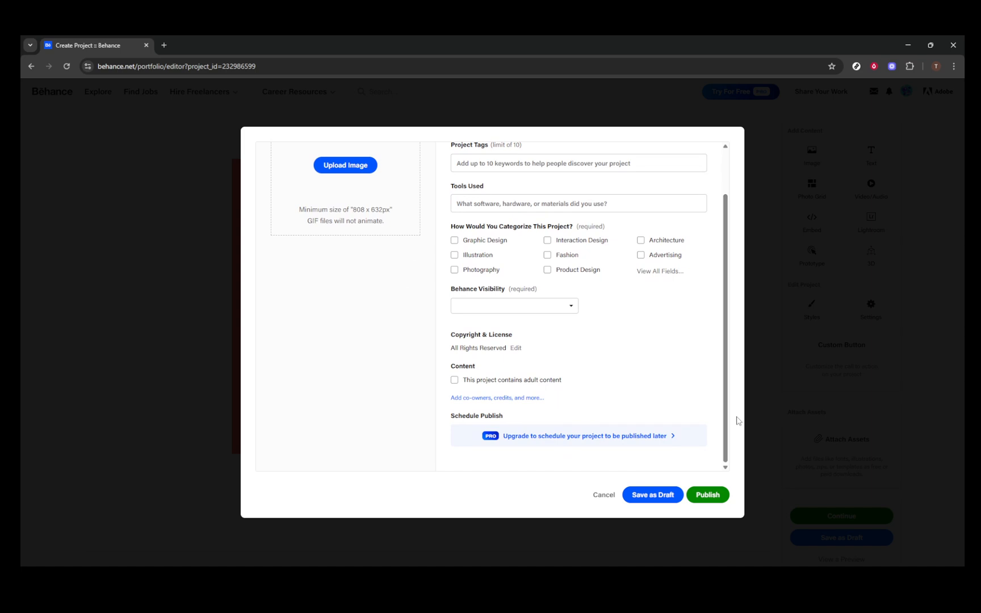